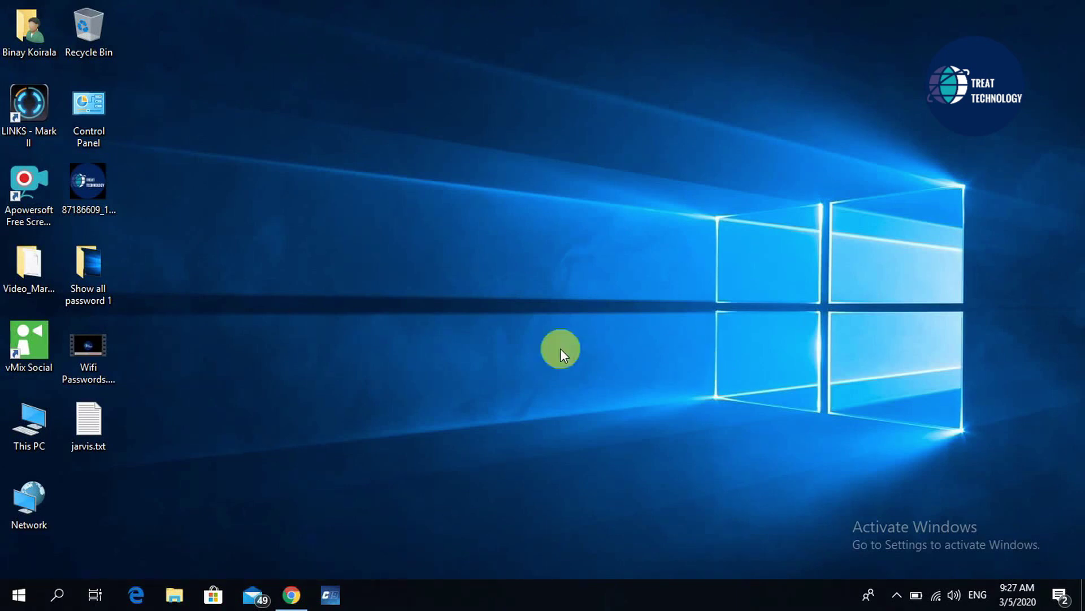
# Step: Download the LINKS - Mark II setup.exe from its install page, overwriting the existing file, and close the browser
pyautogui.click(290, 595)
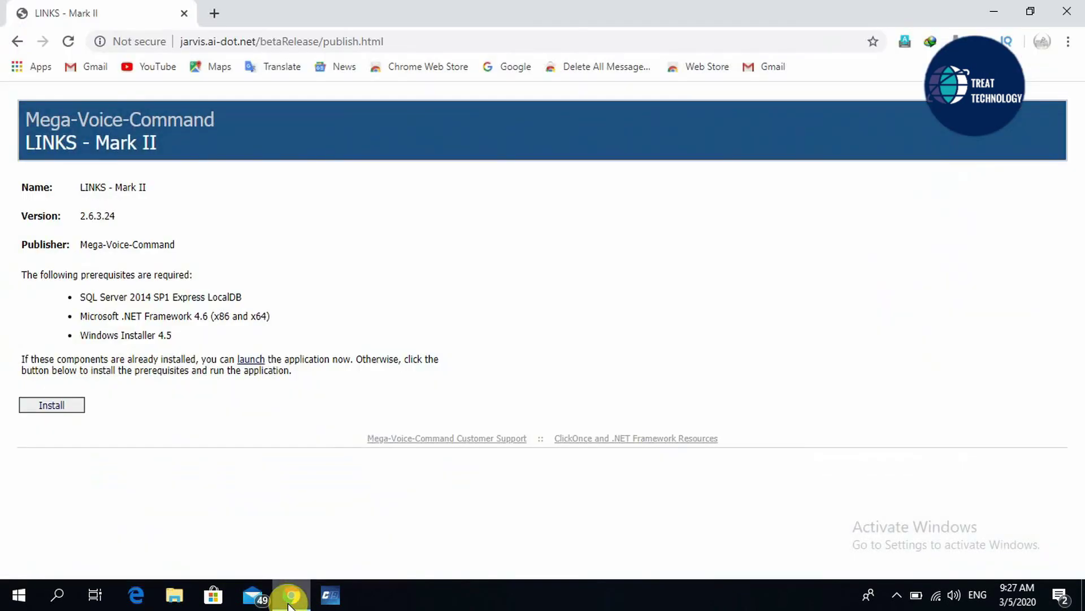
pyautogui.click(60, 407)
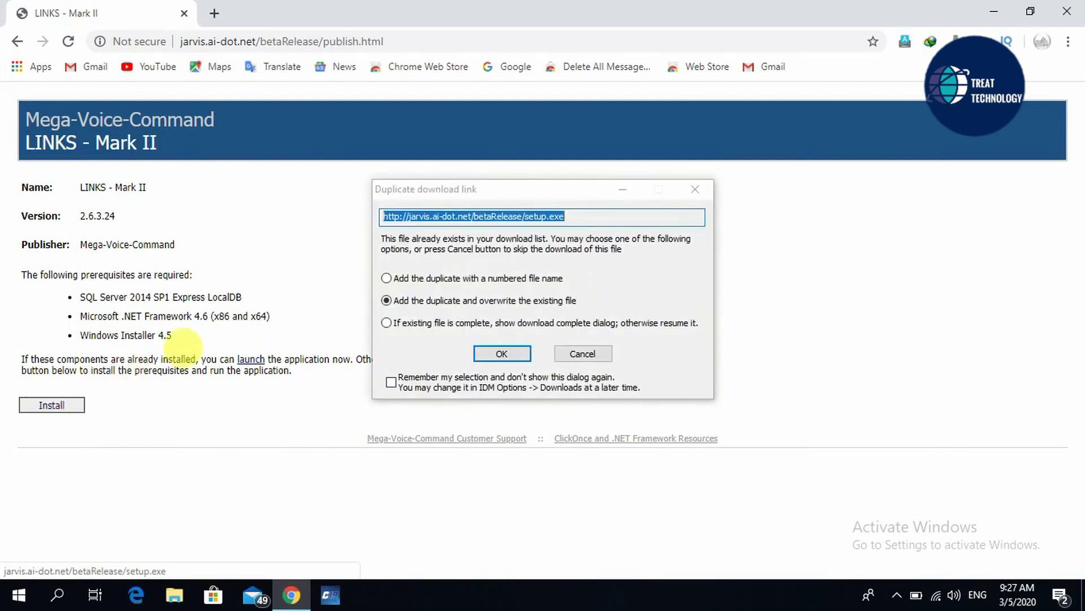
pyautogui.click(493, 354)
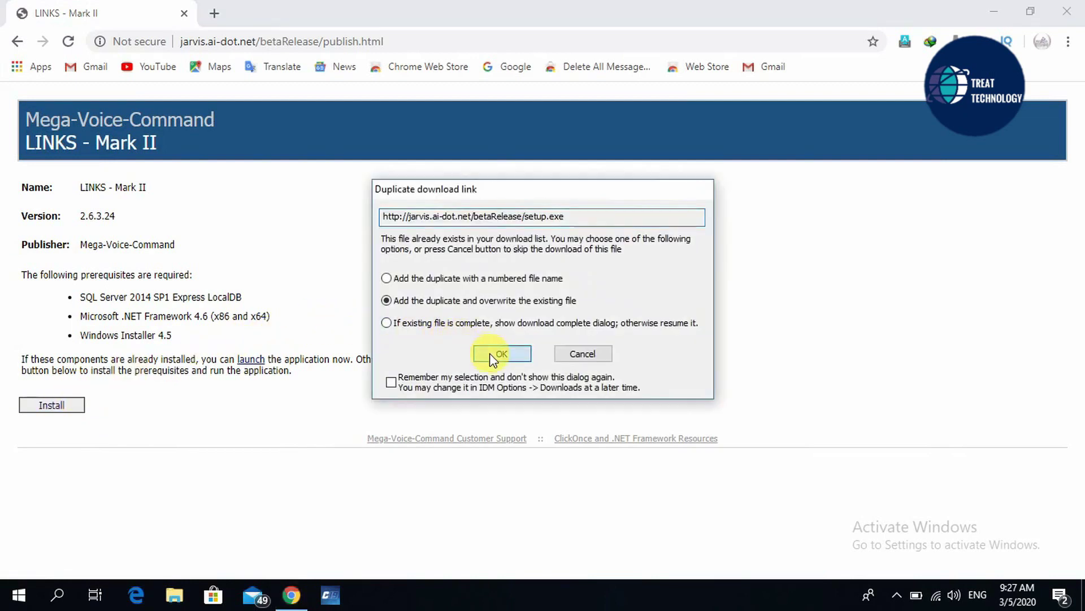
pyautogui.click(524, 352)
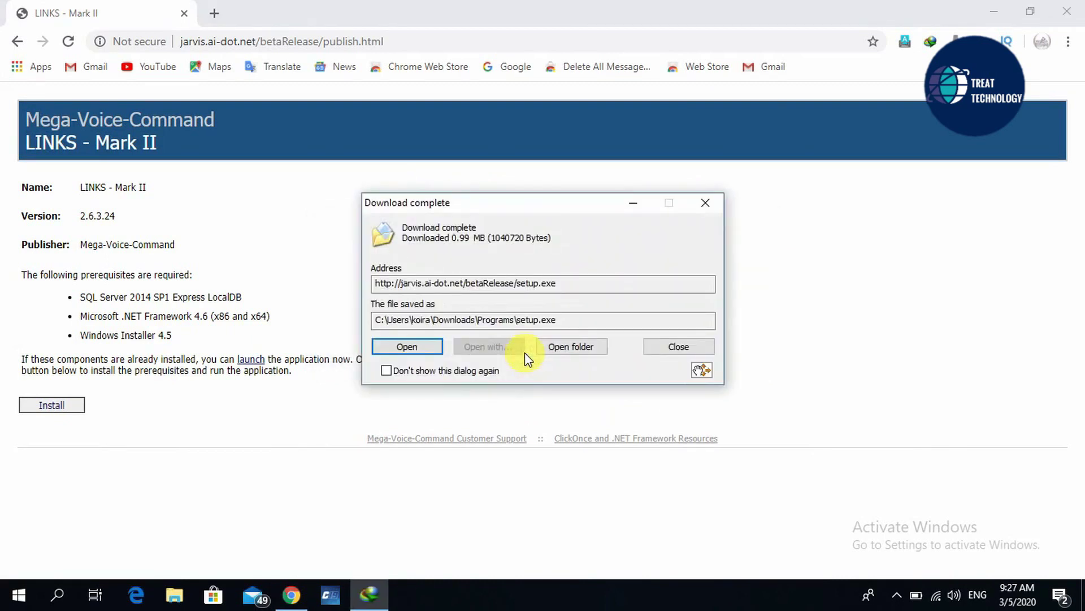
pyautogui.click(710, 209)
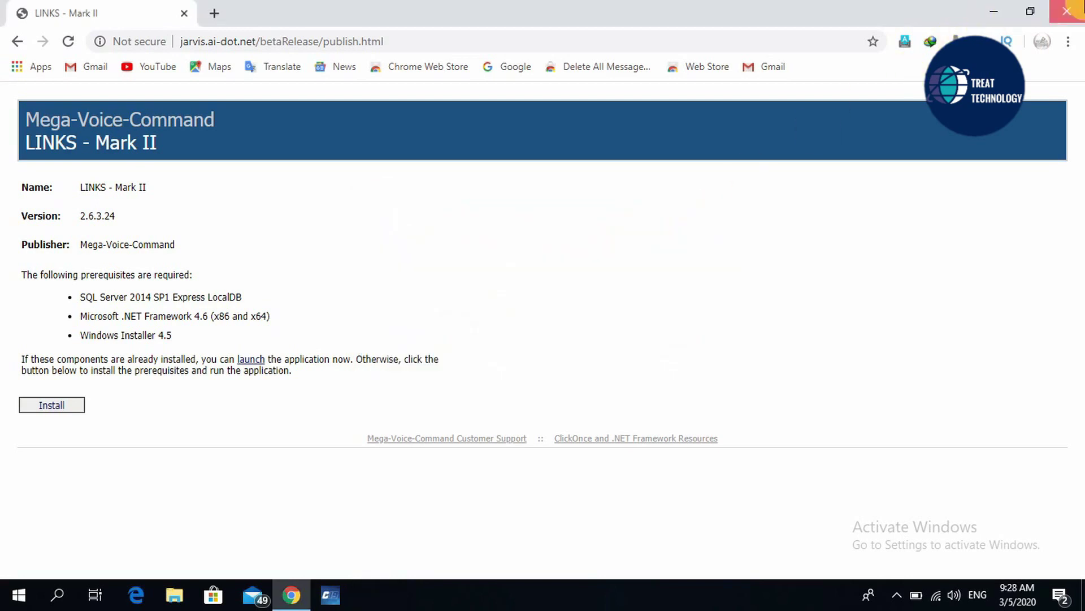
pyautogui.click(1066, 10)
pyautogui.click(533, 158)
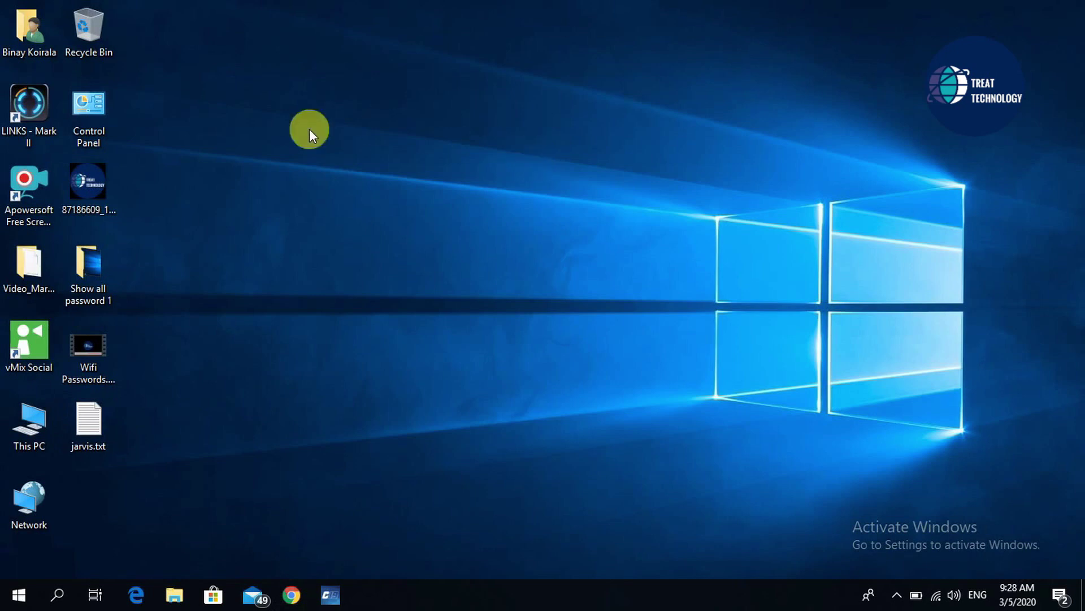
# Step: Launch LINKS - Mark II from the desktop, allow the unverified publisher's file to run, and open its command editor
pyautogui.click(32, 133)
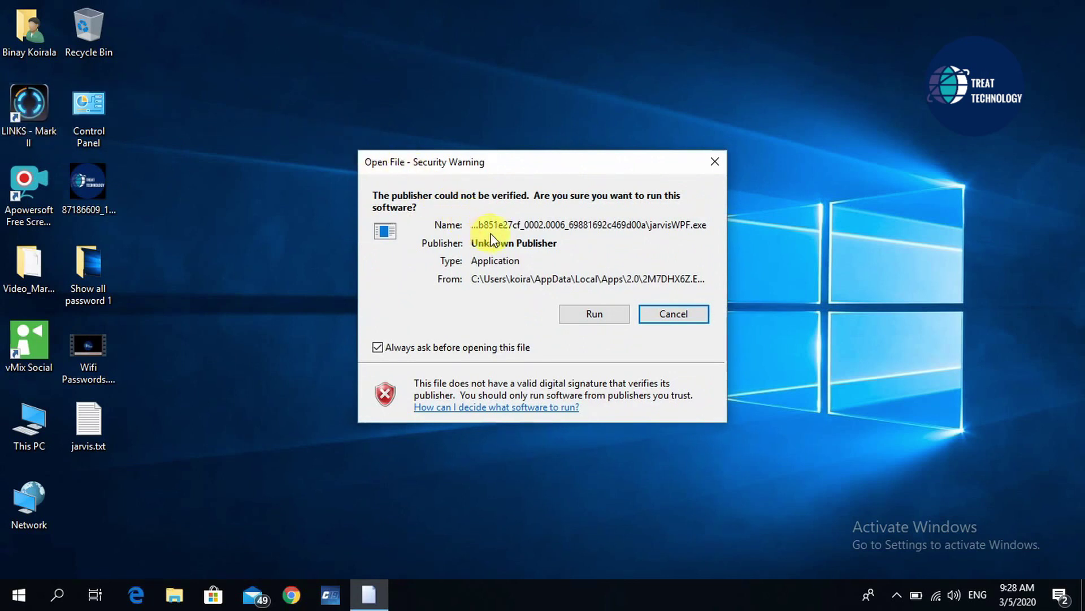
pyautogui.click(595, 313)
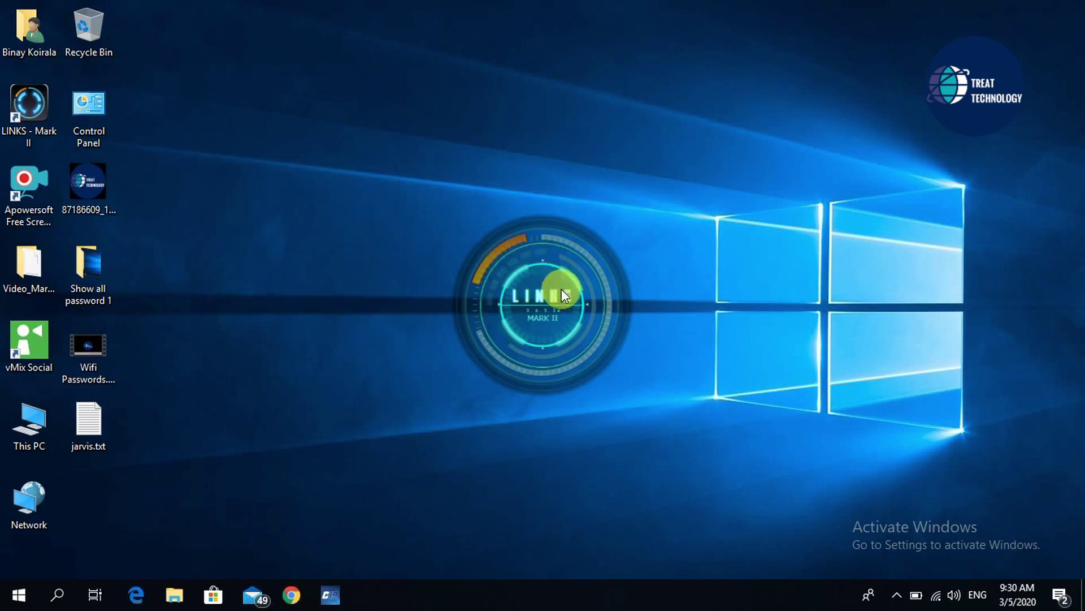
pyautogui.click(538, 291)
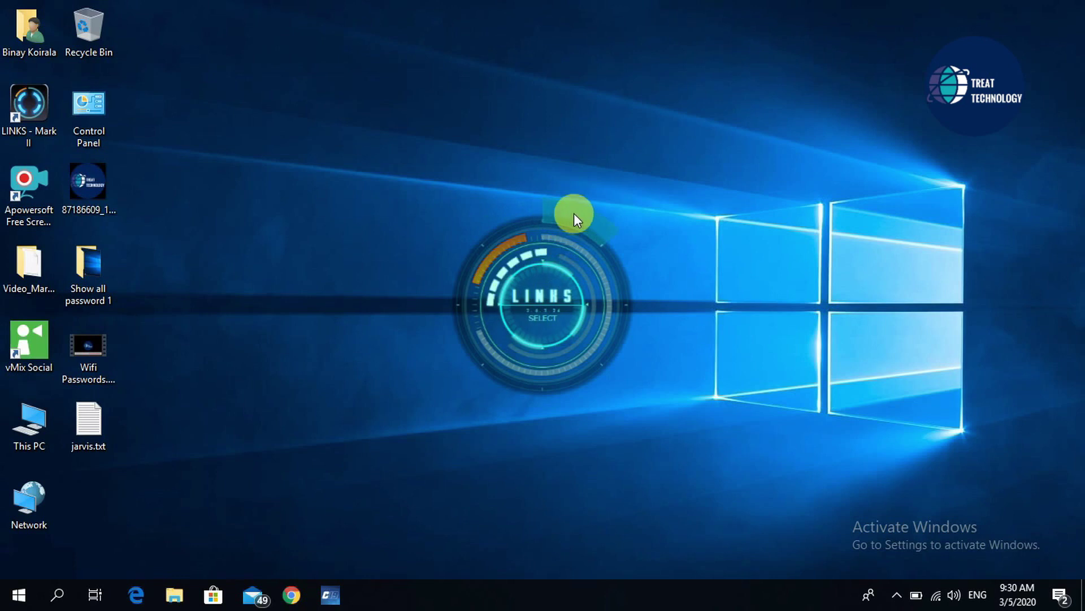
pyautogui.click(575, 215)
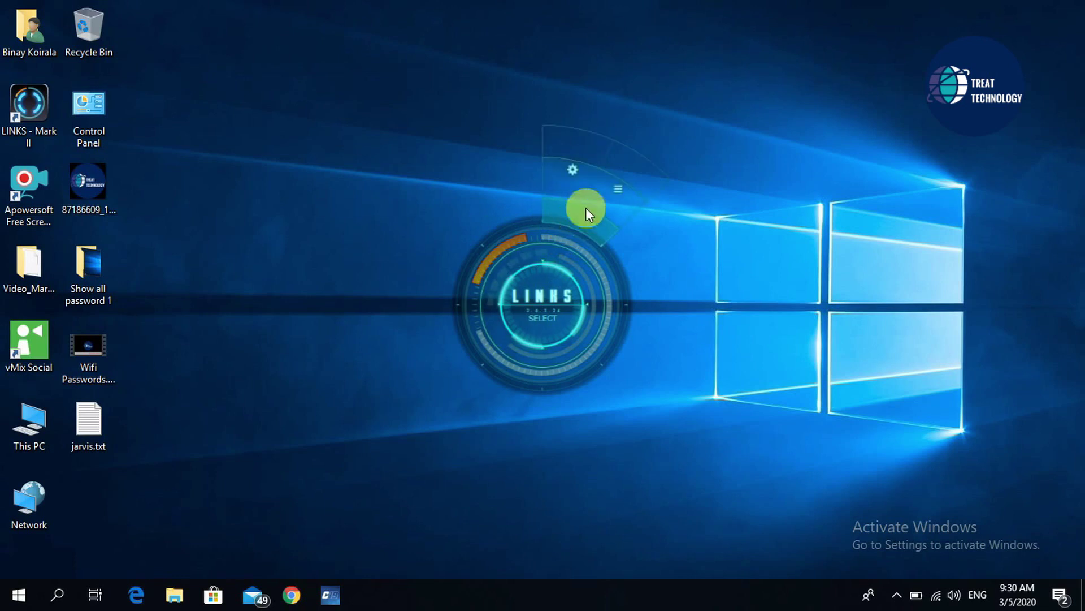
pyautogui.click(624, 170)
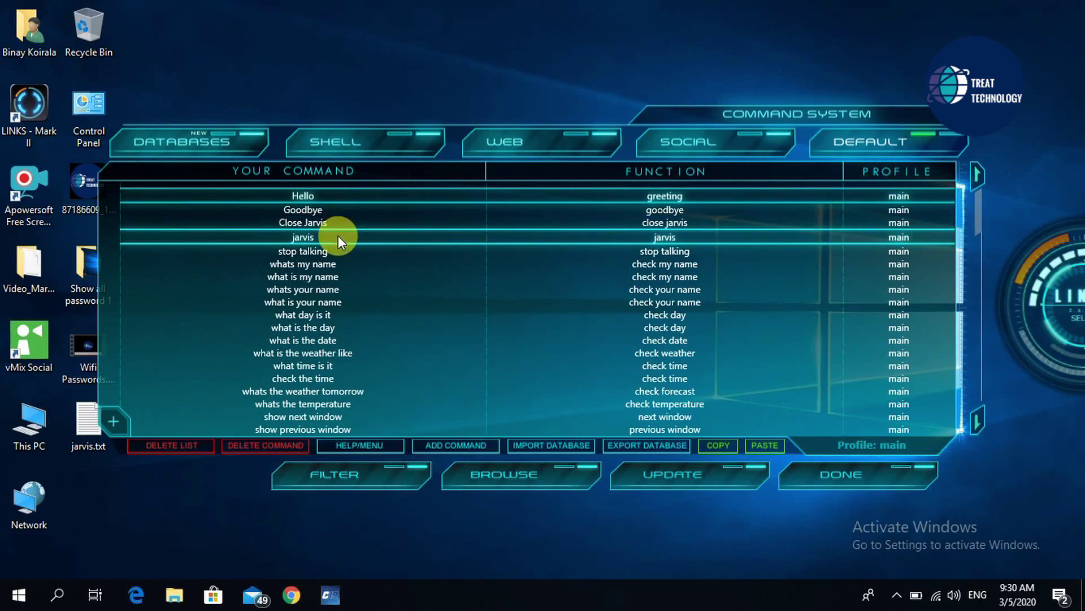
# Step: Look through the default, social and web command lists in the command editor
pyautogui.moveTo(980, 240); pyautogui.dragTo(1010, 409)
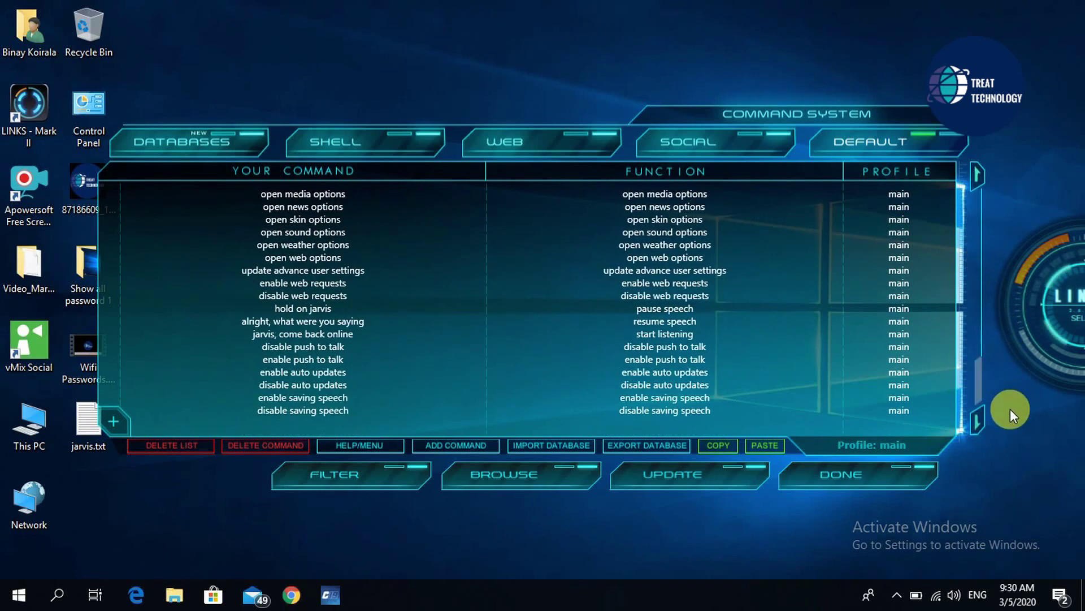
pyautogui.click(703, 145)
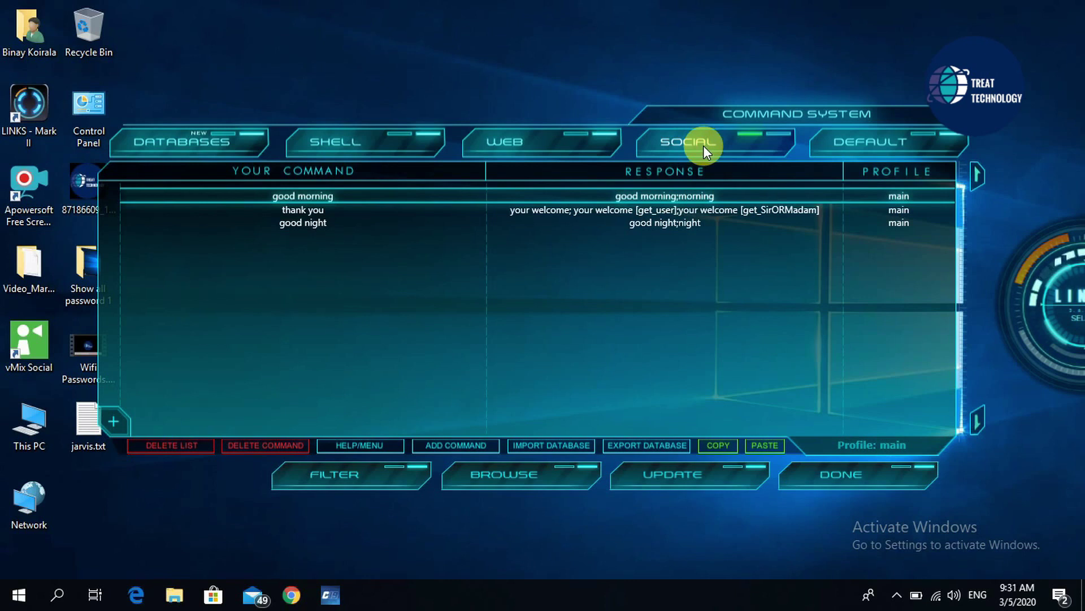
pyautogui.click(575, 134)
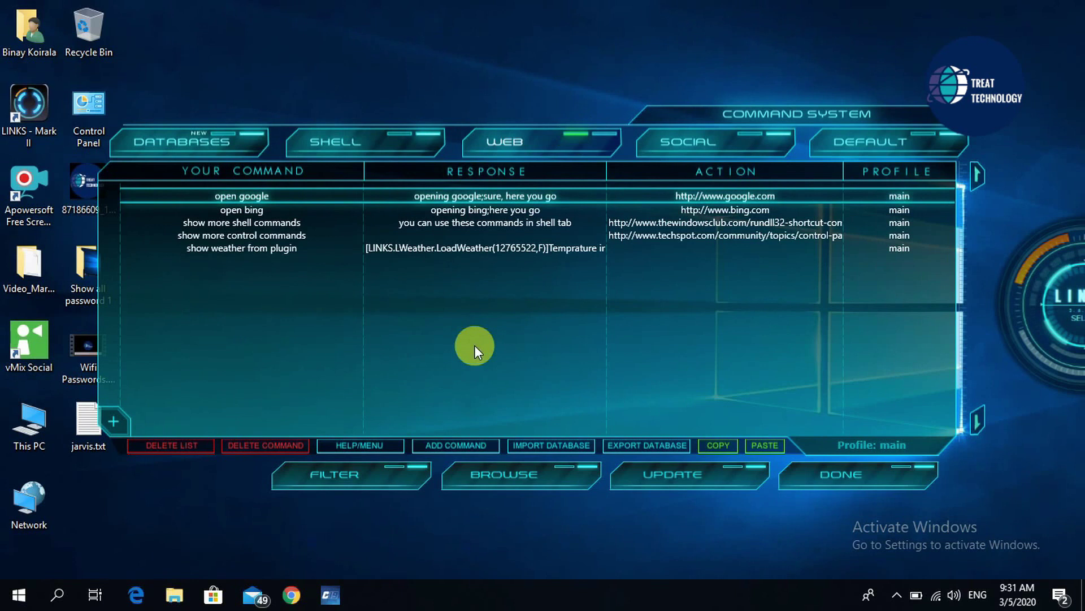
# Step: Add a web command "open facebook" with the response "opening facebook" in the first empty row
pyautogui.click(265, 261)
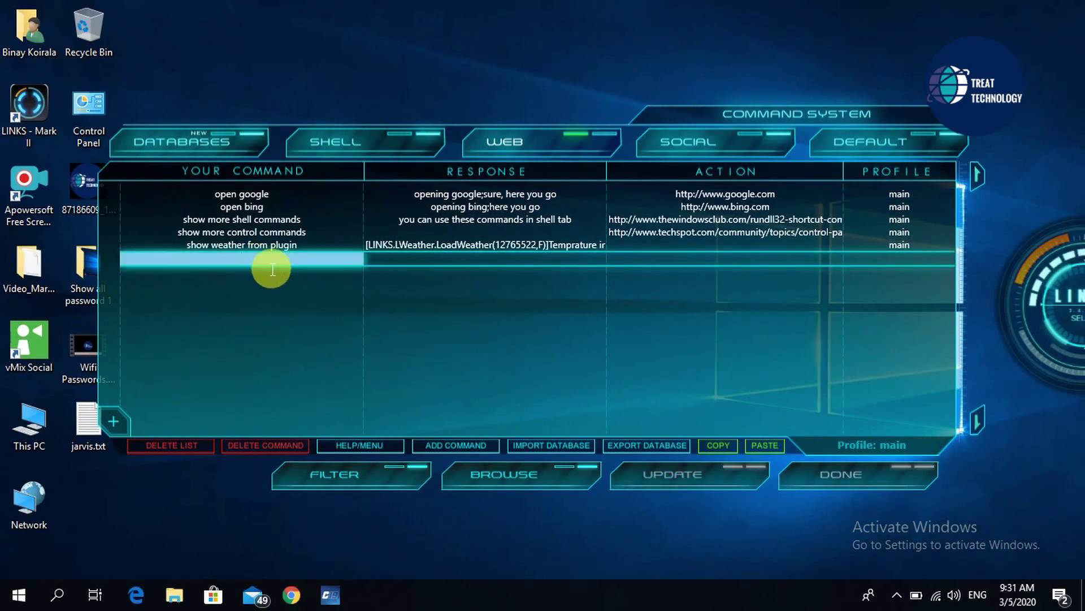
pyautogui.write('ope')
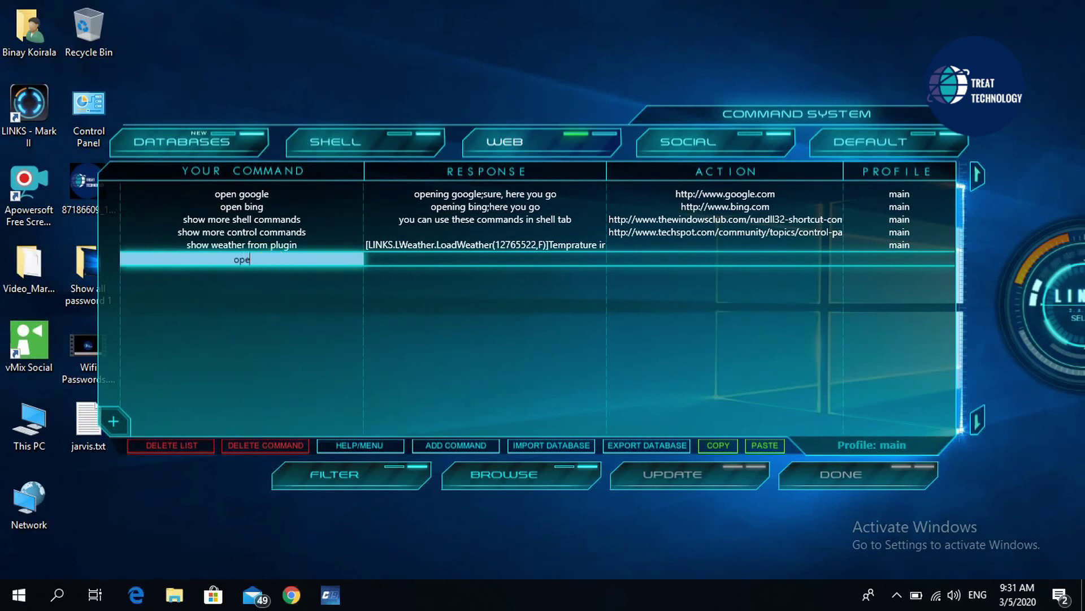
pyautogui.write('n facebook')
pyautogui.click(415, 259)
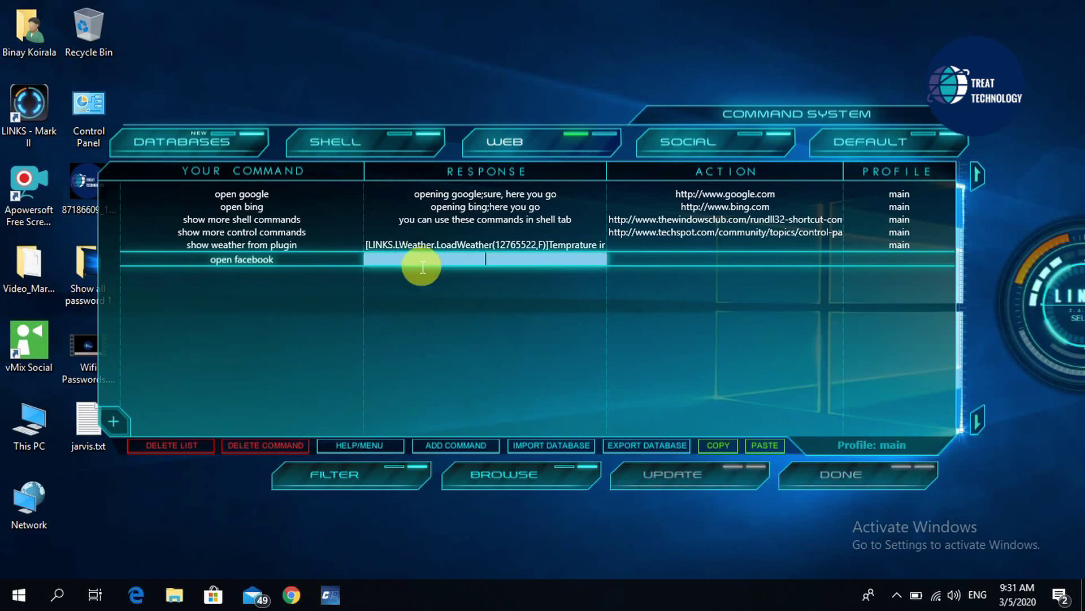
pyautogui.write('op')
pyautogui.write('ing facebook')
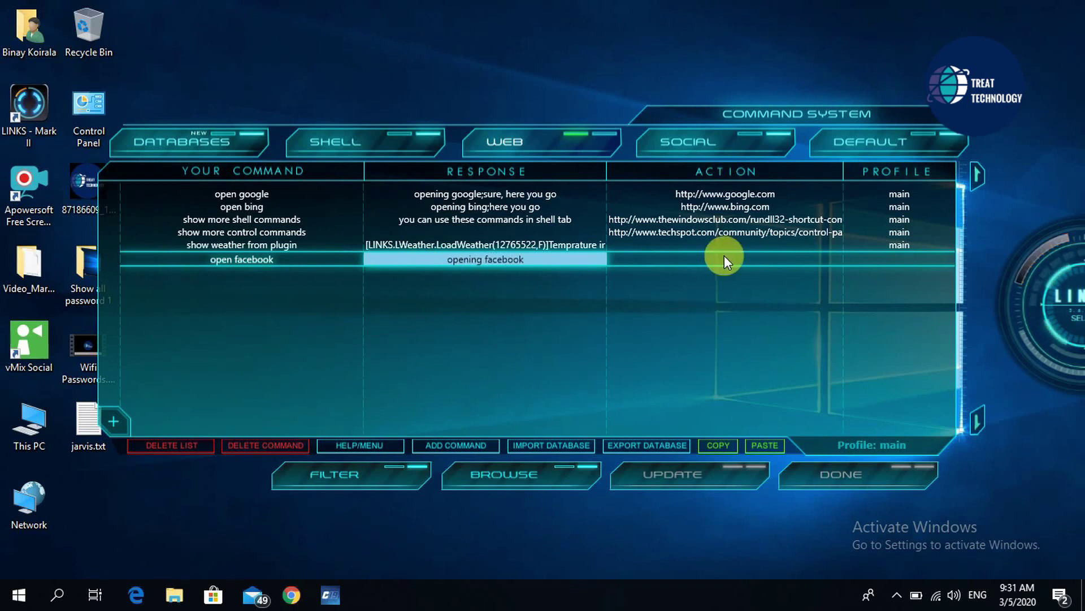
pyautogui.click(724, 256)
pyautogui.click(724, 255)
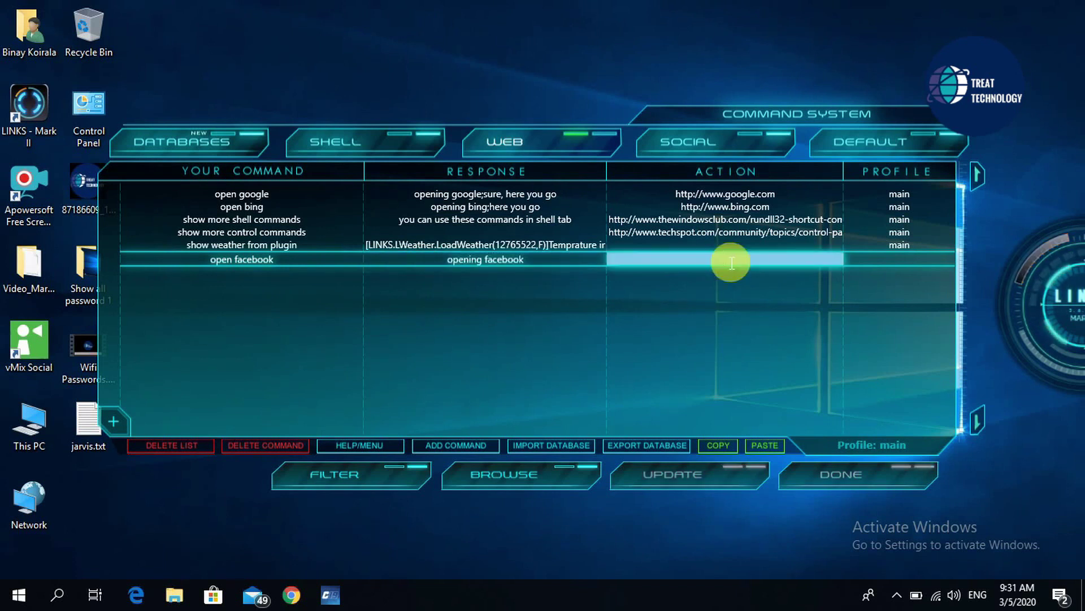
pyautogui.write('h')
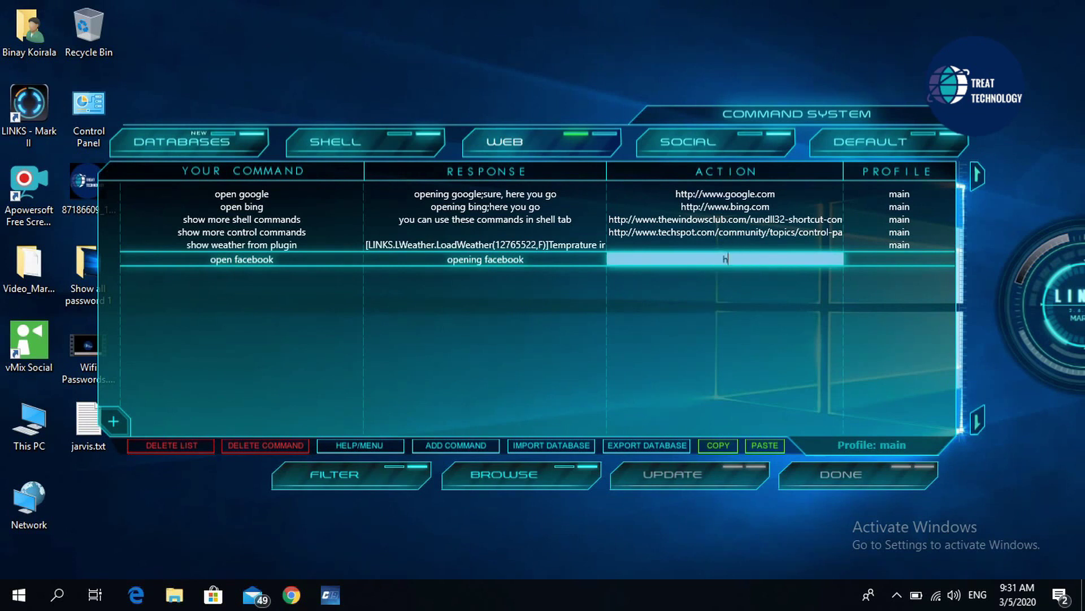
pyautogui.write('ttps://www.facebook.com')
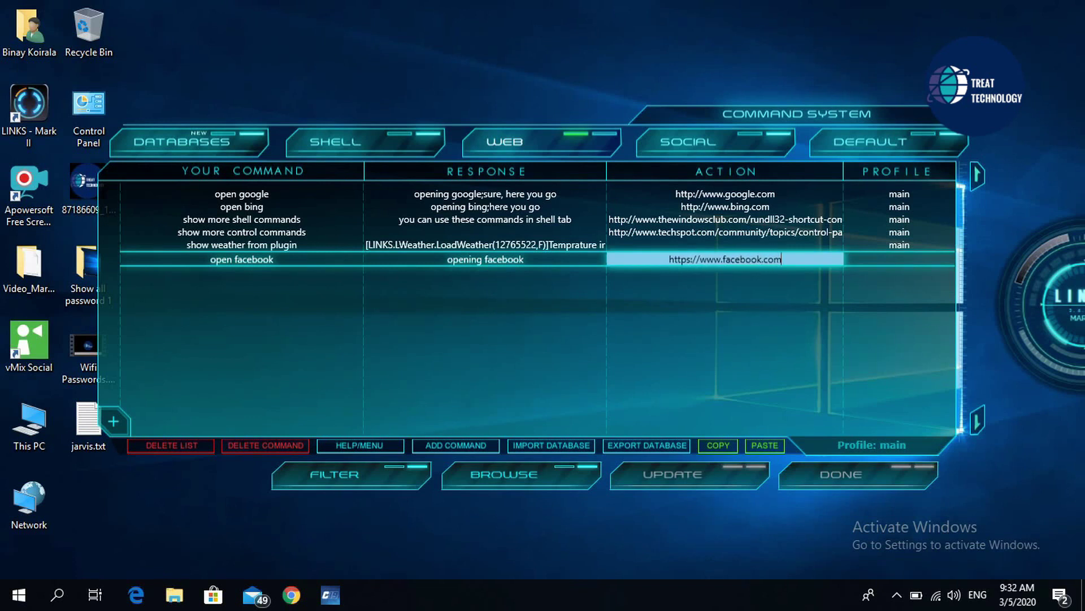
pyautogui.click(886, 245)
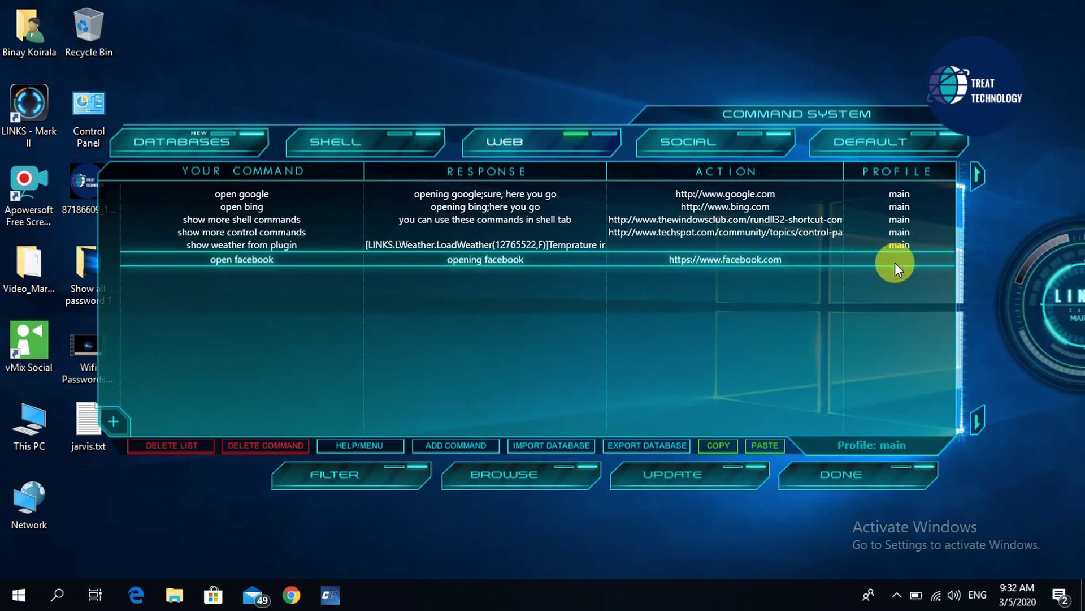
pyautogui.click(902, 270)
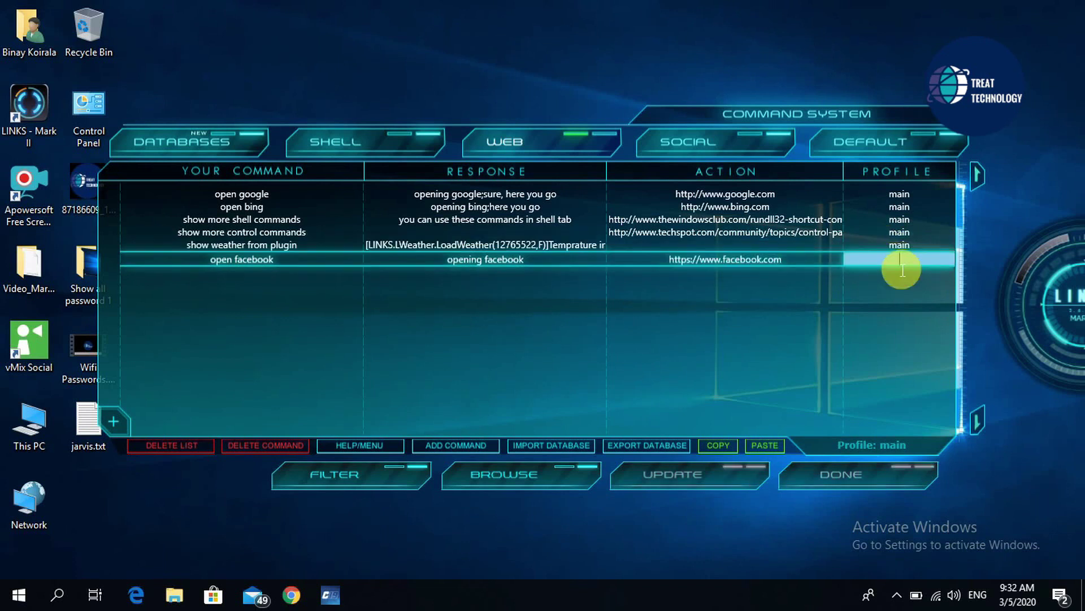
pyautogui.write('main')
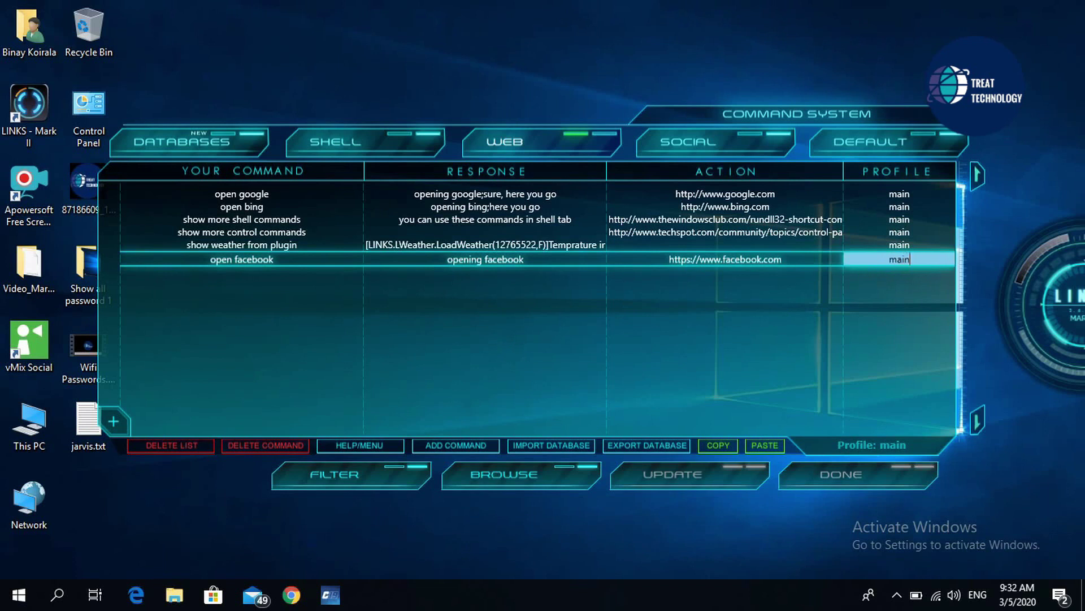
# Step: Update the web commands to save the new Facebook entry and close the command editor
pyautogui.click(740, 245)
pyautogui.click(677, 473)
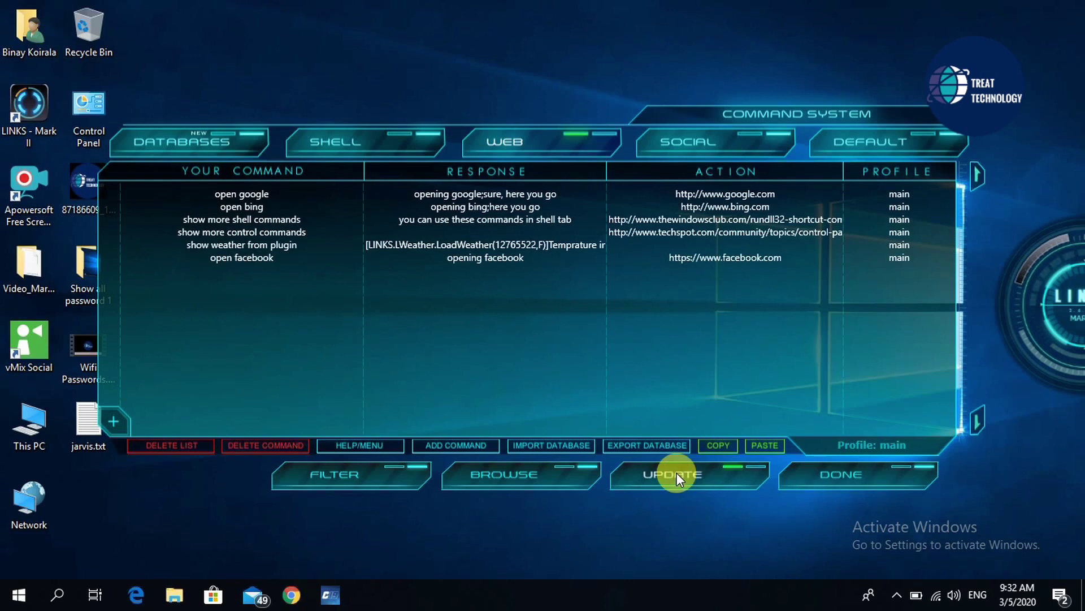
pyautogui.click(826, 473)
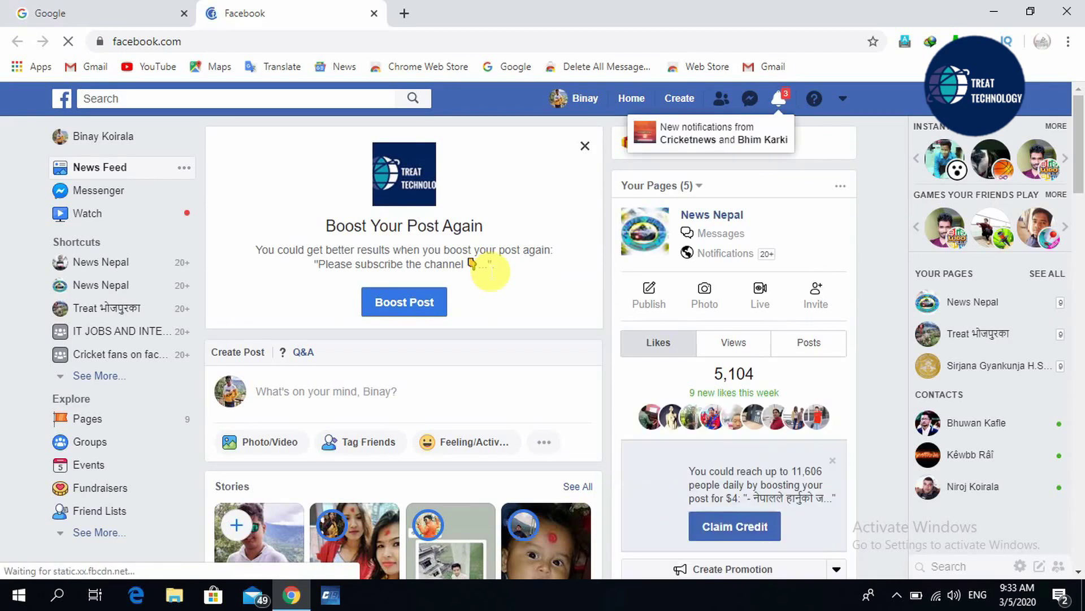
# Step: Return from the Facebook page to the desktop and reopen the LINKS command editor on the social commands
pyautogui.press('super+d')
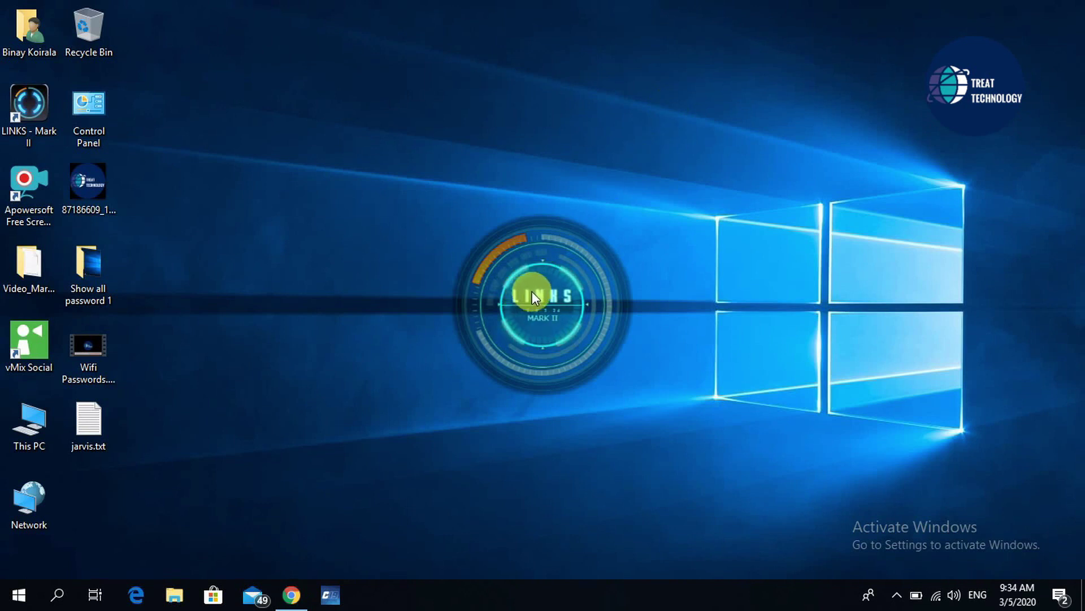
pyautogui.click(584, 225)
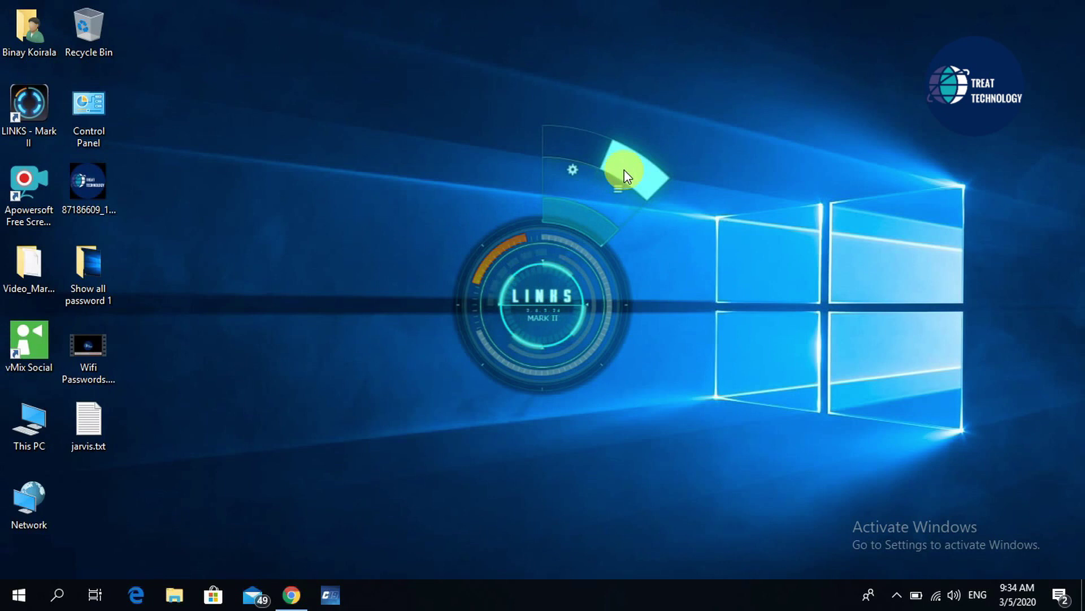
pyautogui.click(624, 169)
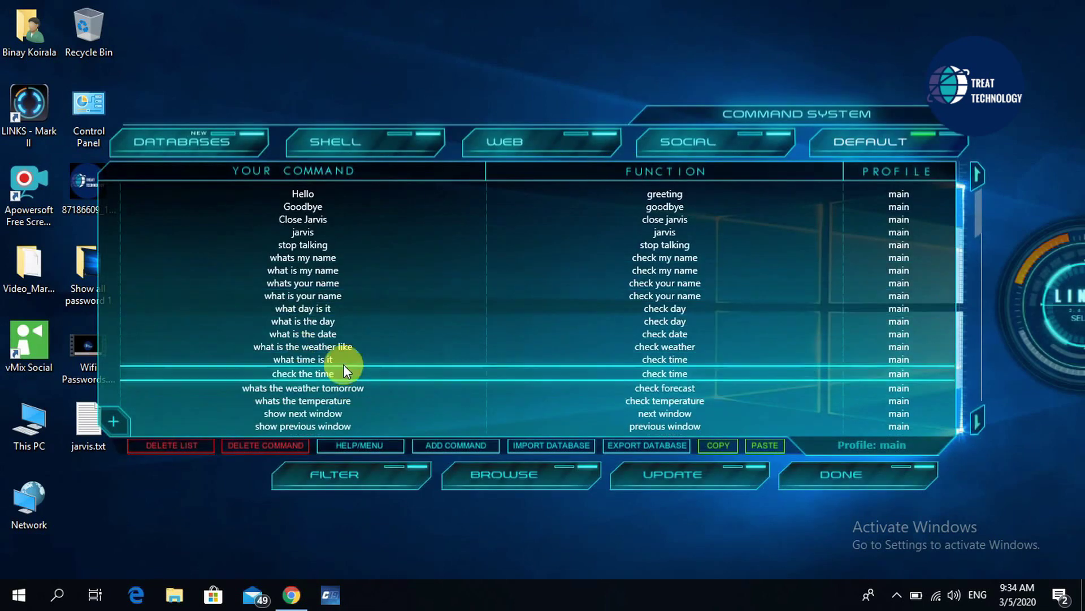
pyautogui.click(548, 155)
pyautogui.click(723, 155)
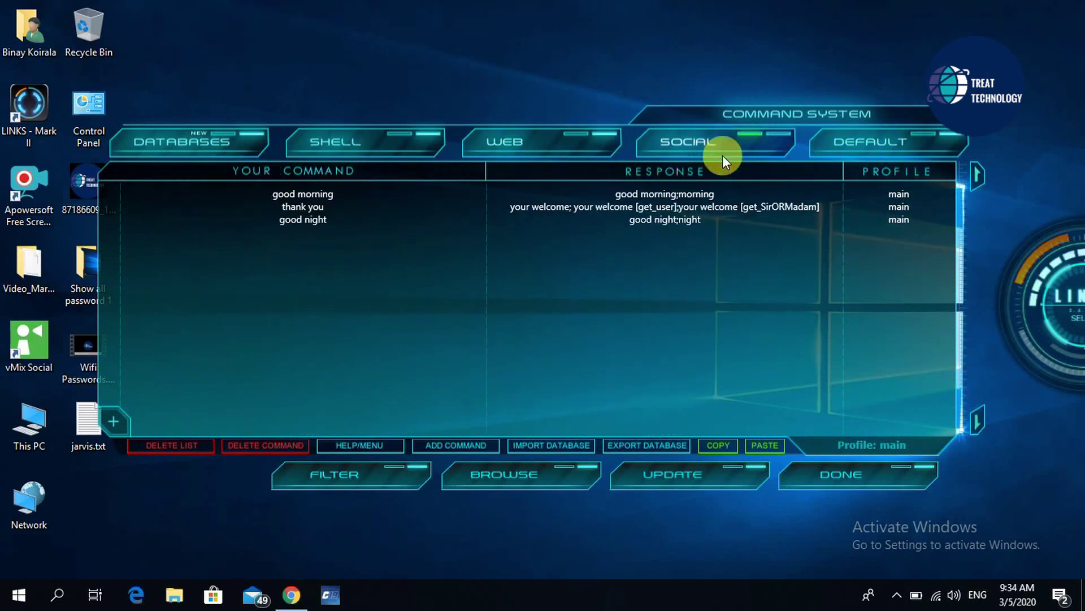
# Step: Add a social command "good afternoon" with the response "good afternoon" in the first empty row
pyautogui.click(320, 239)
pyautogui.write('good aft')
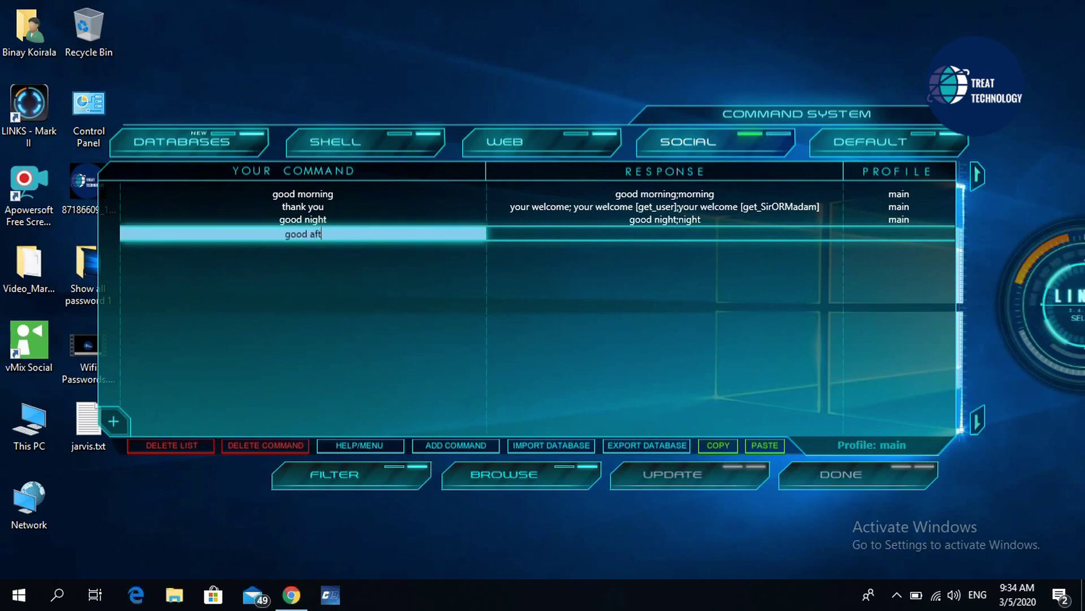
pyautogui.write('ernoon')
pyautogui.click(606, 232)
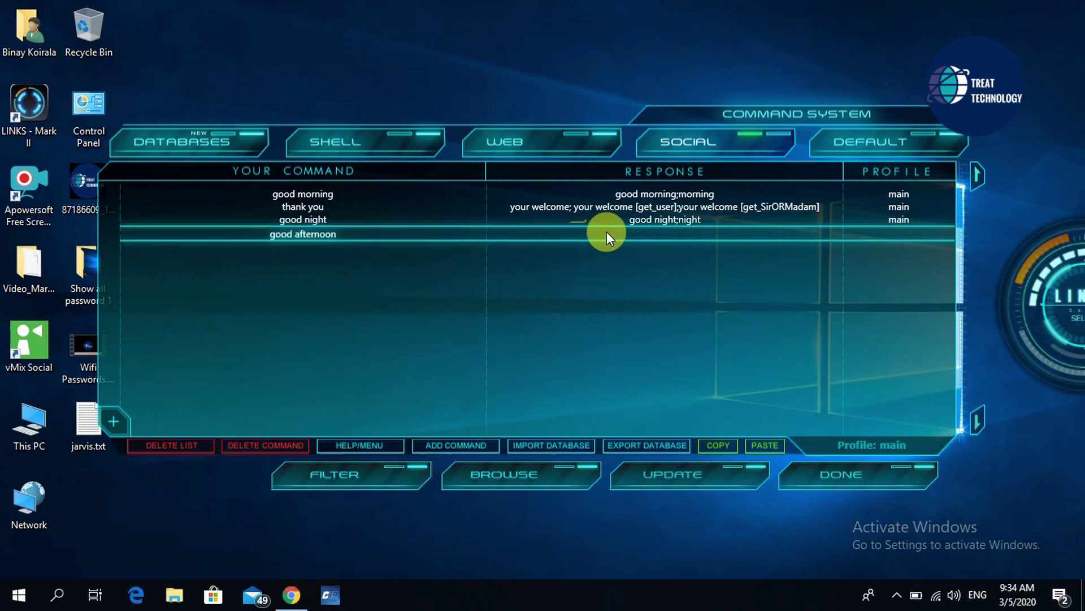
pyautogui.write('good after')
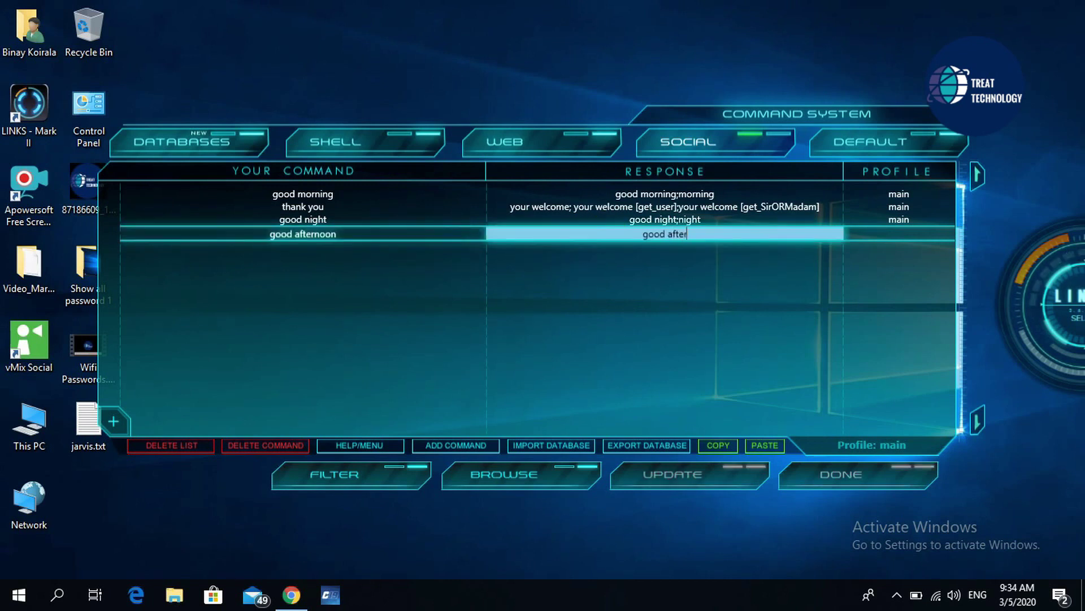
pyautogui.write('noon')
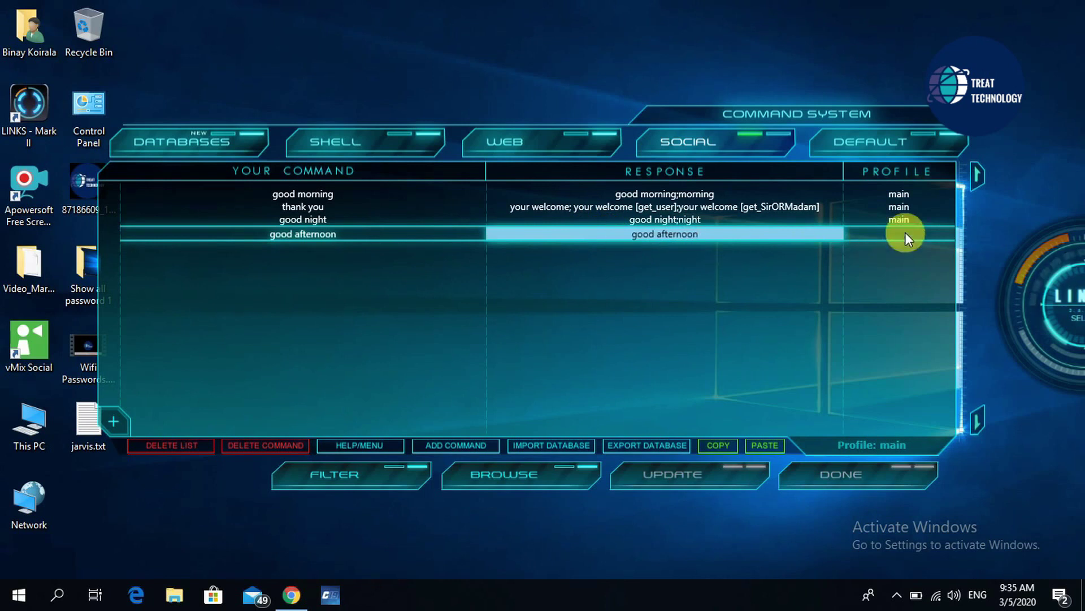
# Step: Set the "good afternoon" command's profile to main, update the social commands, and close the command editor
pyautogui.click(933, 230)
pyautogui.write('main')
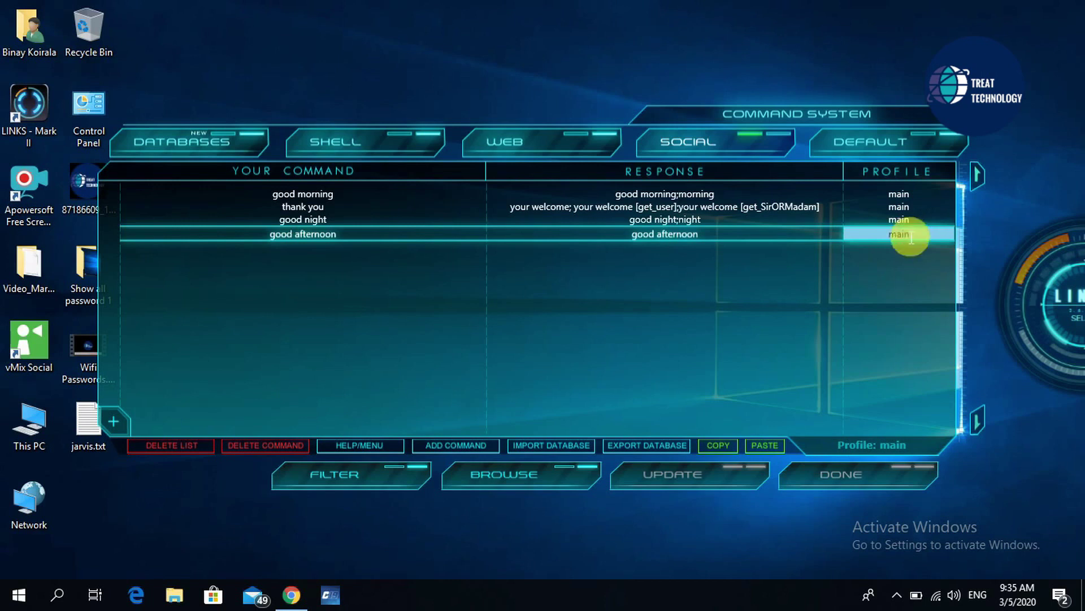
pyautogui.press('Return')
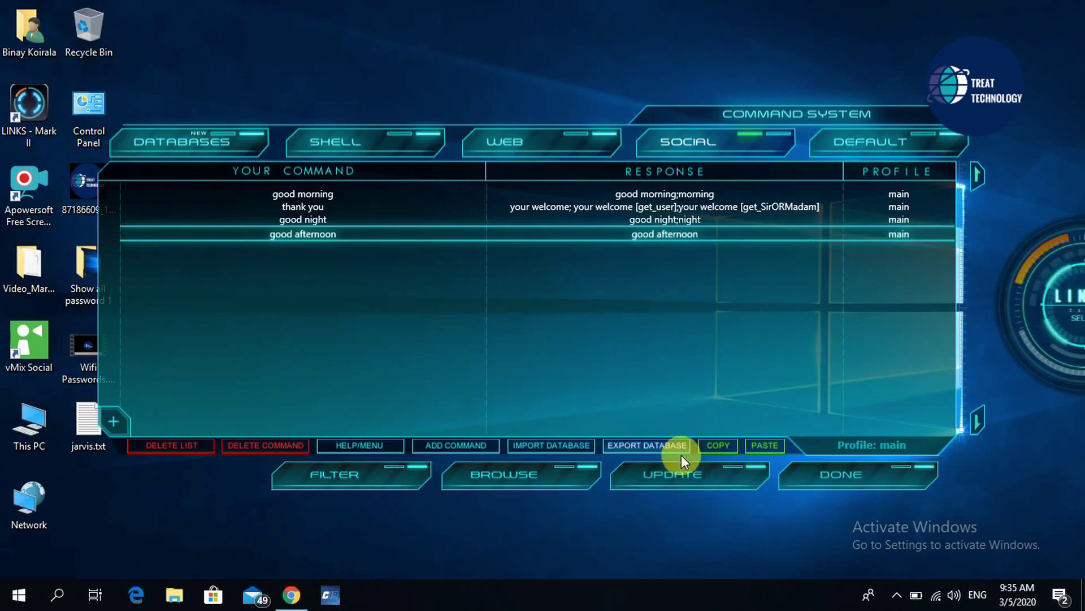
pyautogui.click(677, 474)
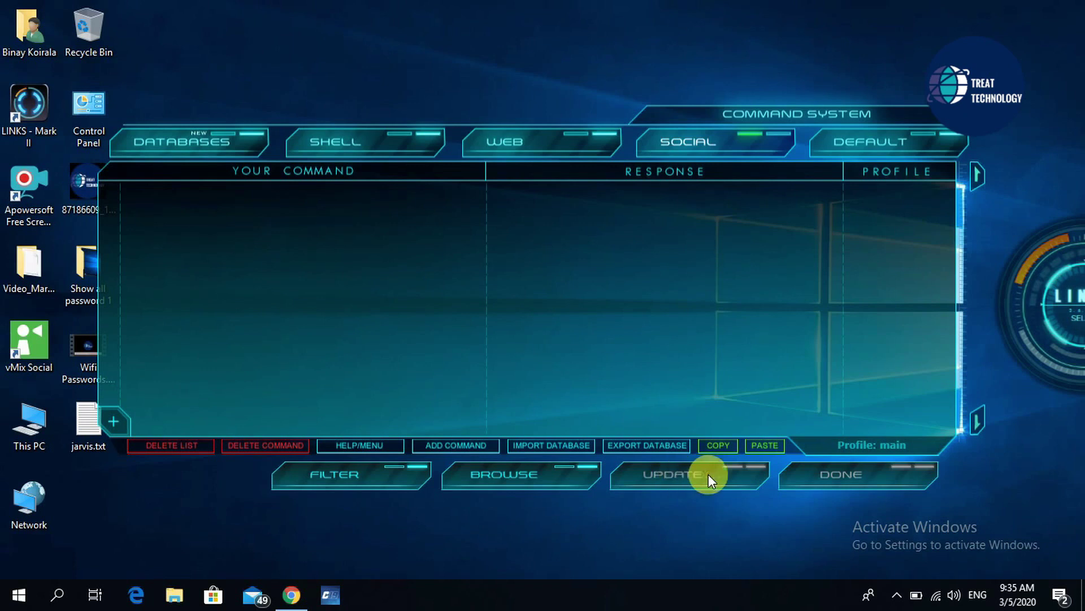
pyautogui.click(825, 474)
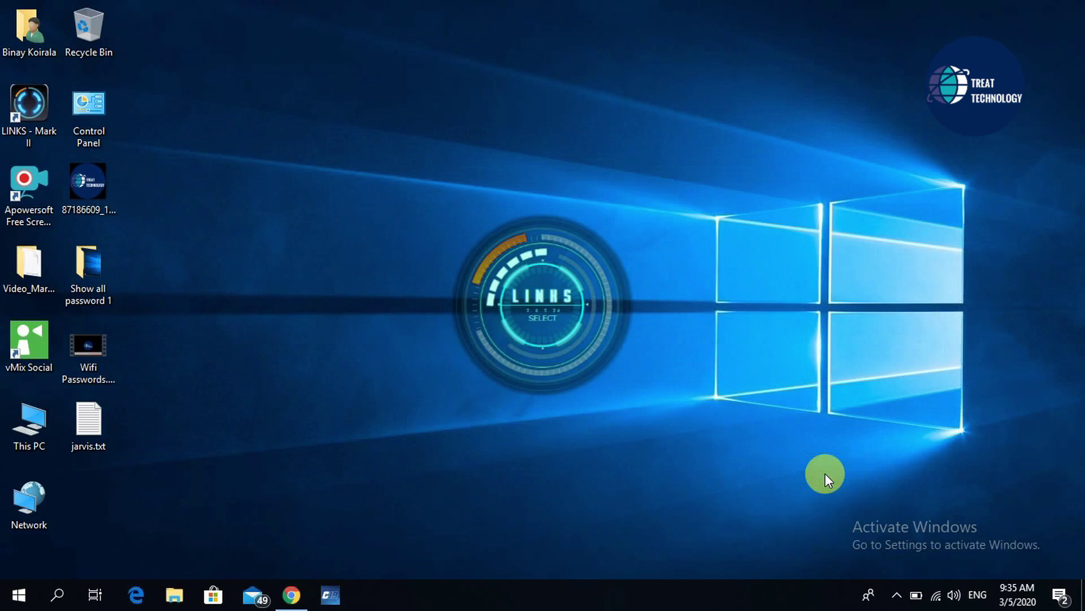